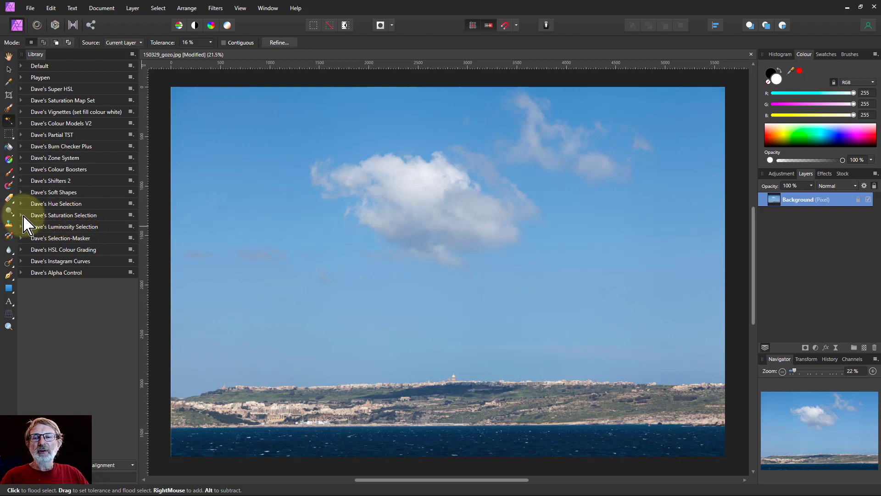
Run the Monochrome Selection macro, hide the Background photo, and open Select Monochrome's texture settings.
left_click(21, 215)
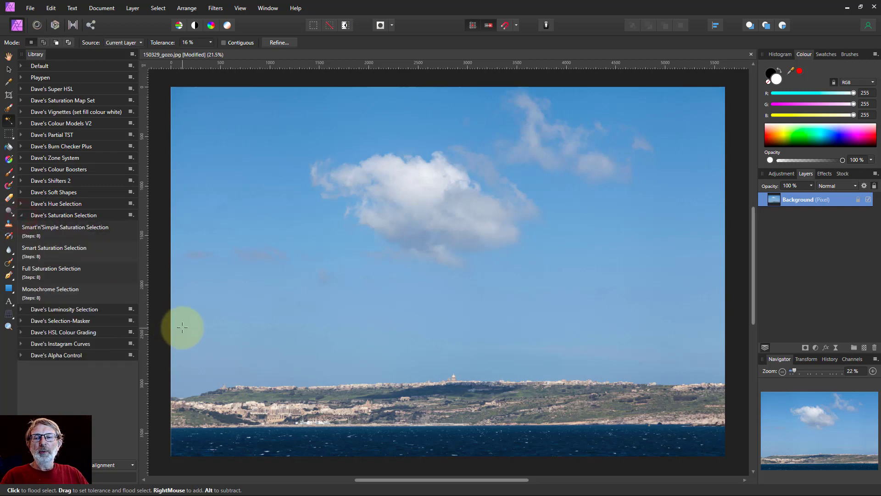
left_click(56, 295)
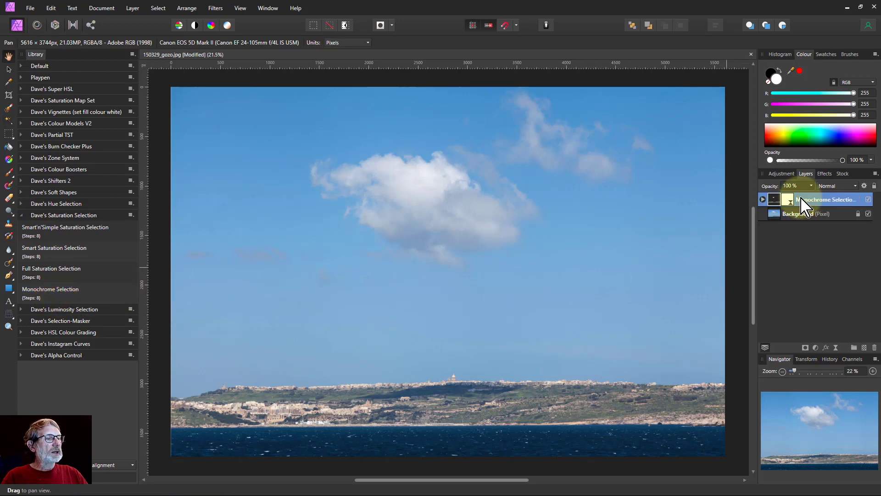
left_click(763, 200)
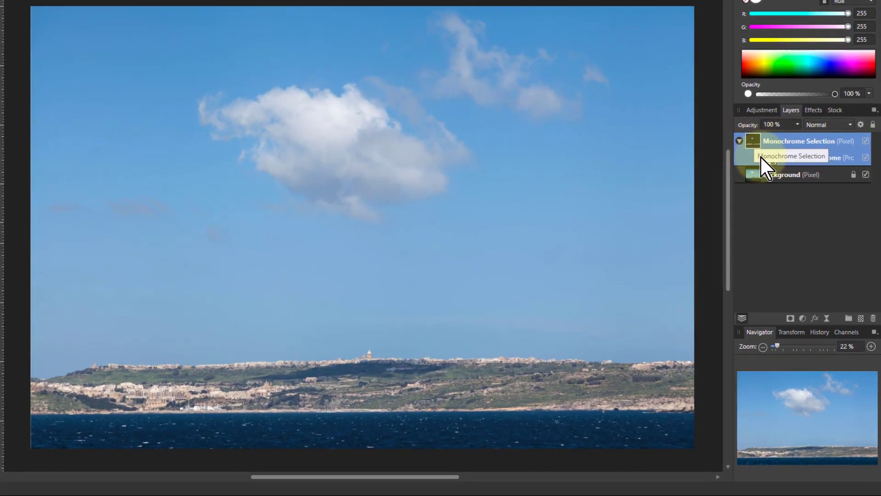
left_click(865, 175)
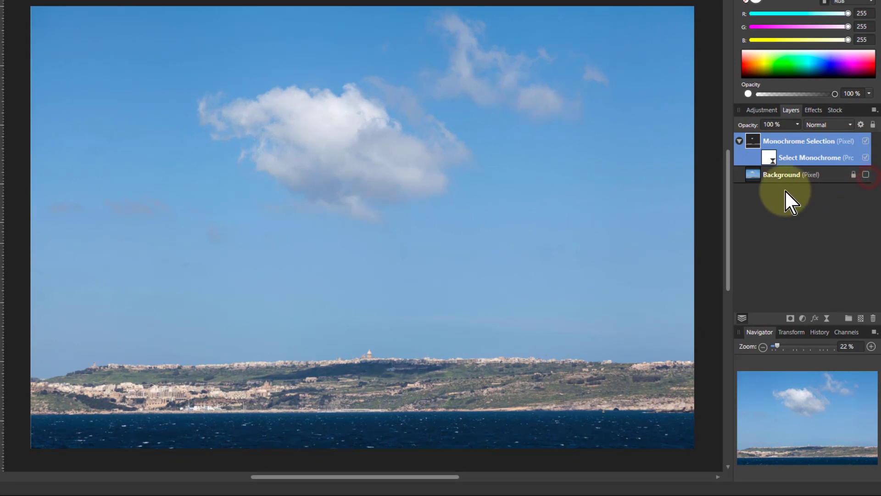
left_click(771, 159)
double_click(771, 158)
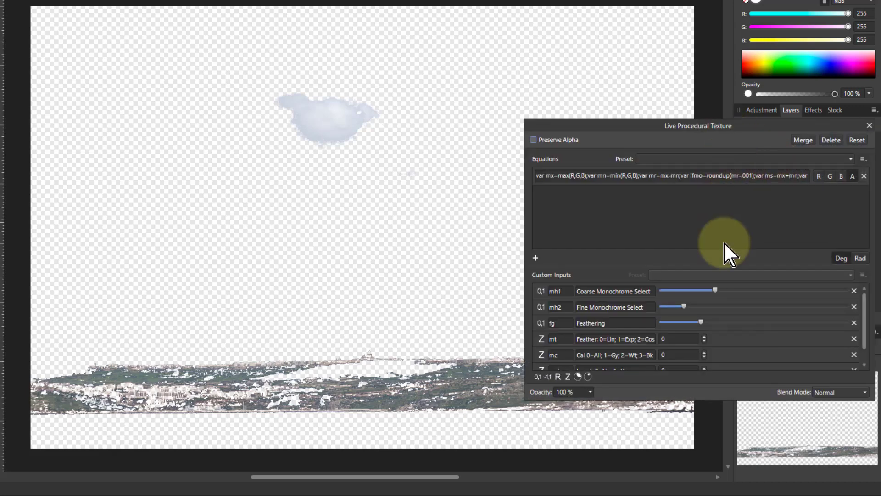
Enlarge the Live Procedural Texture custom inputs list so all rows are visible.
left_click_drag(728, 266, 724, 213)
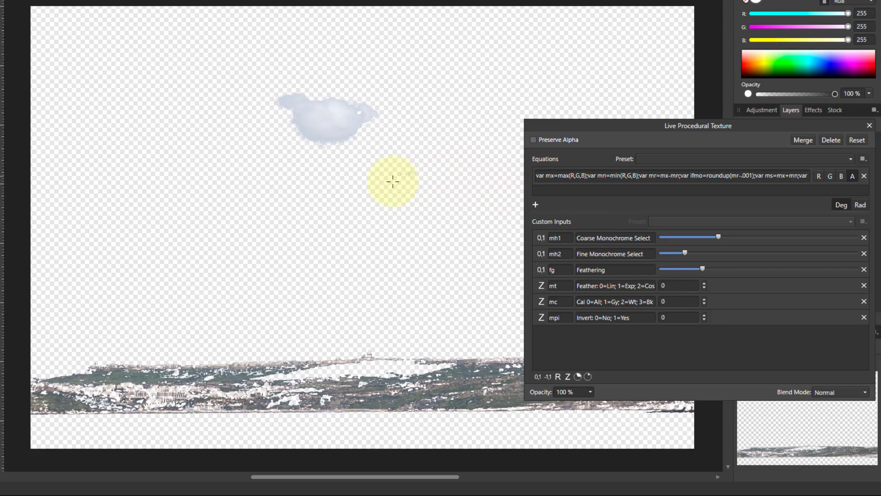
left_click_drag(319, 120, 322, 94)
left_click(635, 216)
left_click(684, 276)
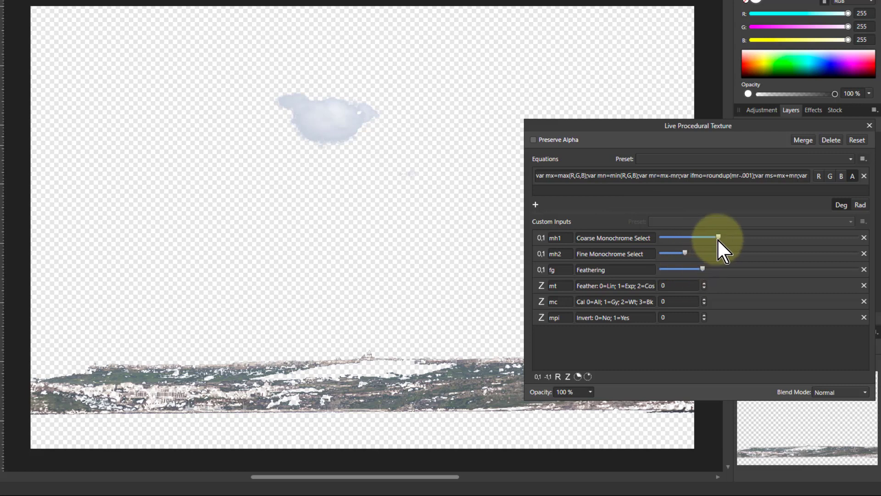
Raise Coarse and Fine Monochrome Select to capture cloud and haze, and increase Feathering.
left_click_drag(717, 238, 768, 236)
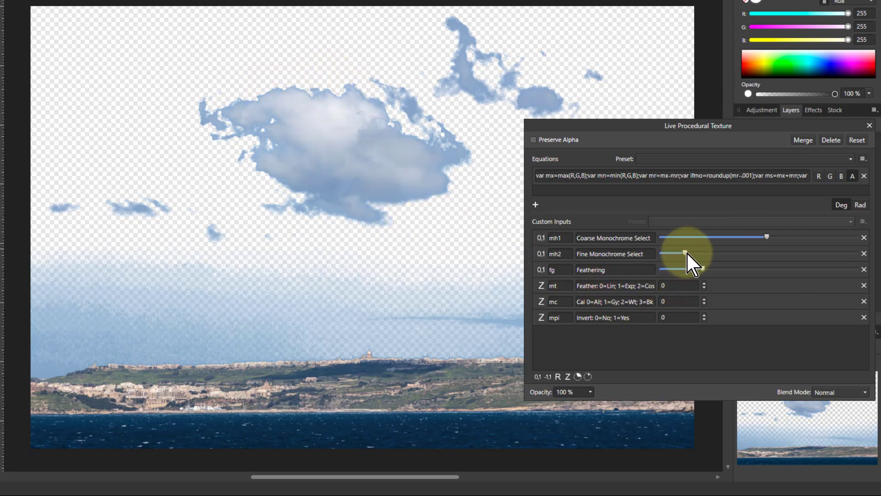
left_click_drag(685, 252, 711, 252)
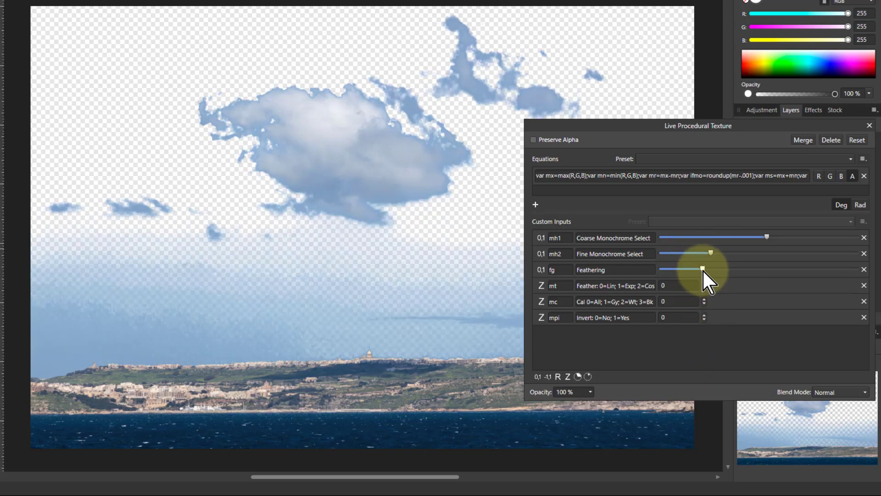
left_click_drag(701, 270, 745, 269)
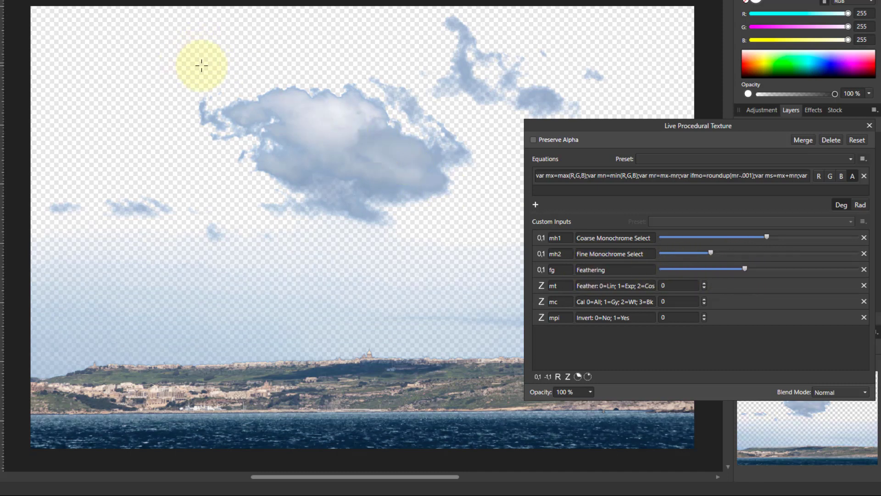
scroll(219, 97, "up", 5)
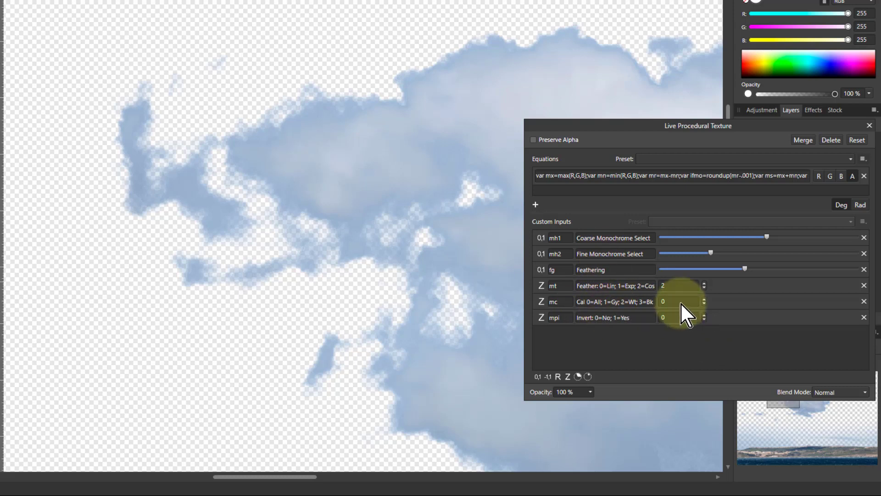
Nudge Coarse Monochrome Select higher so the cloud is opaque, fit the view, and close the dialog.
scroll(680, 302, "up", 1)
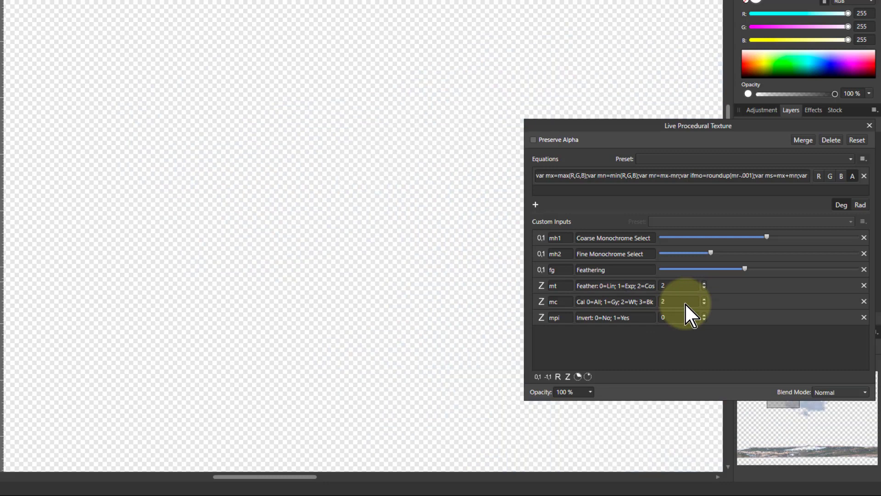
scroll(684, 302, "down", 1)
scroll(685, 302, "down", 1)
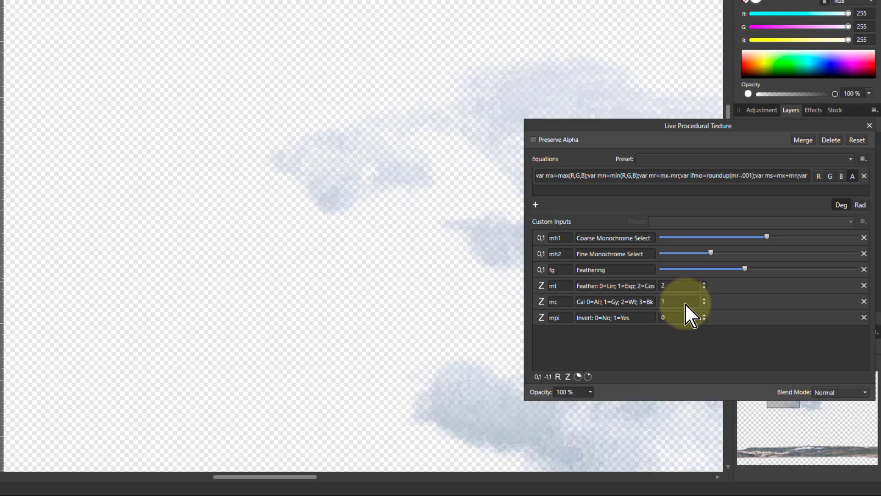
scroll(685, 302, "down", 1)
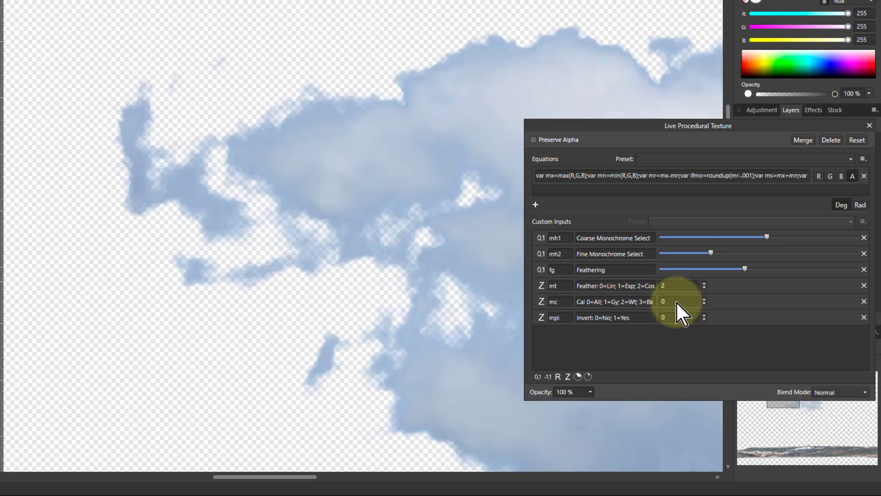
scroll(676, 301, "up", 1)
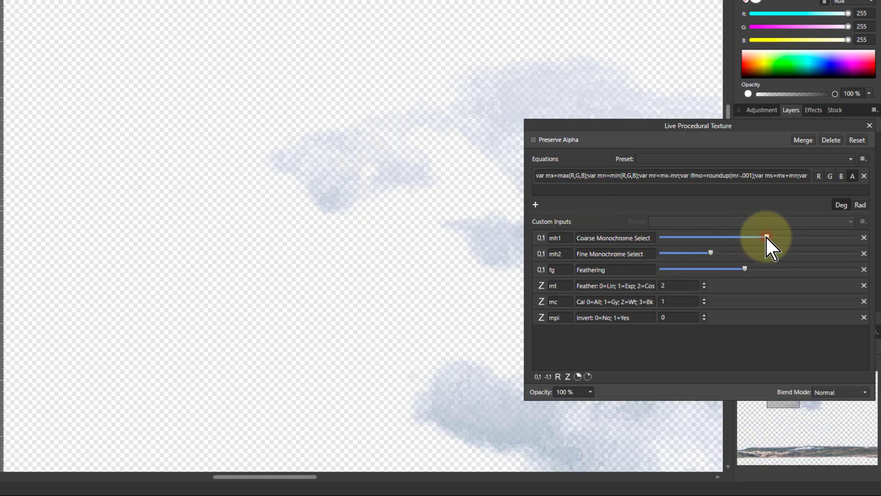
left_click_drag(787, 235, 796, 237)
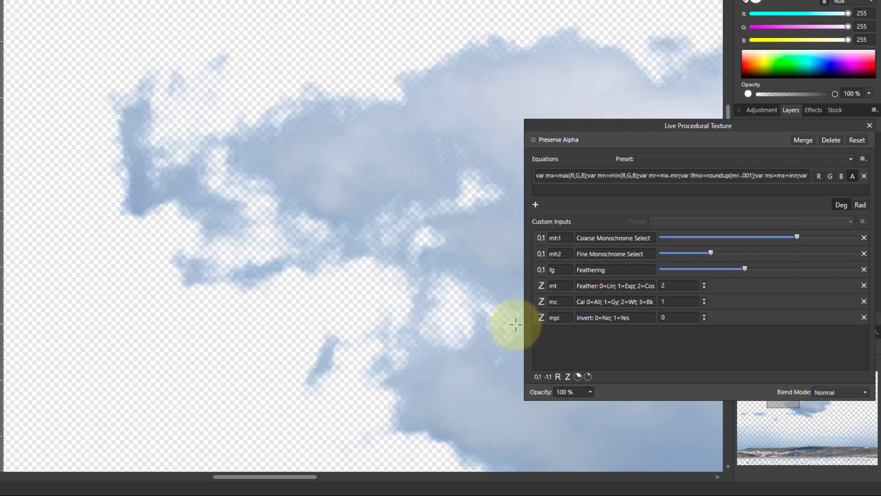
key("ctrl+0")
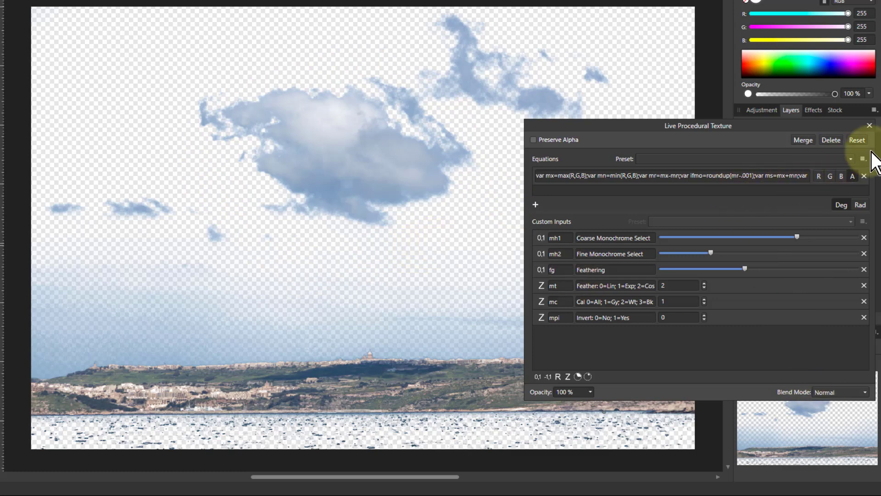
left_click(869, 125)
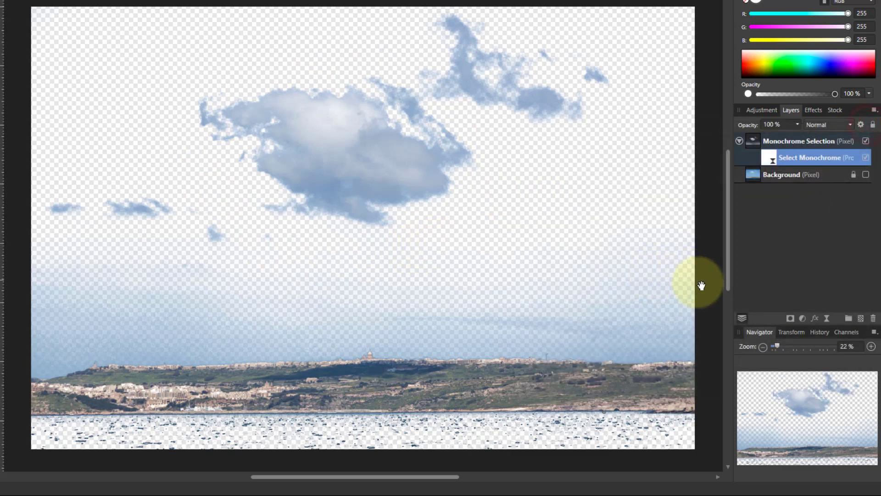
Add an HSL adjustment to the Monochrome Selection layer with Saturation Shift at -100%.
left_click(764, 148)
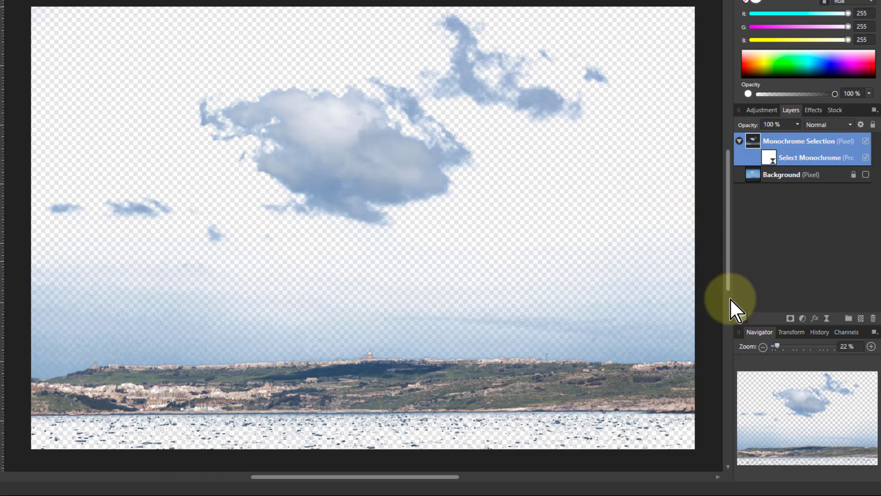
left_click(802, 318)
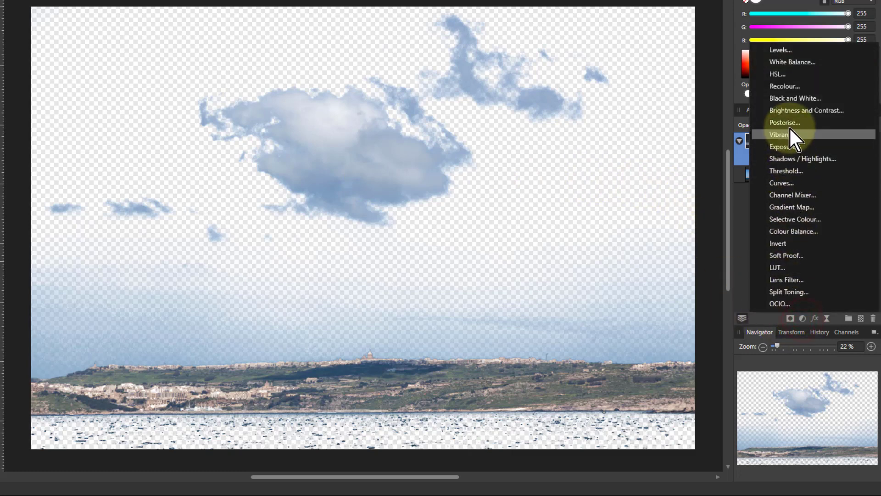
left_click(778, 73)
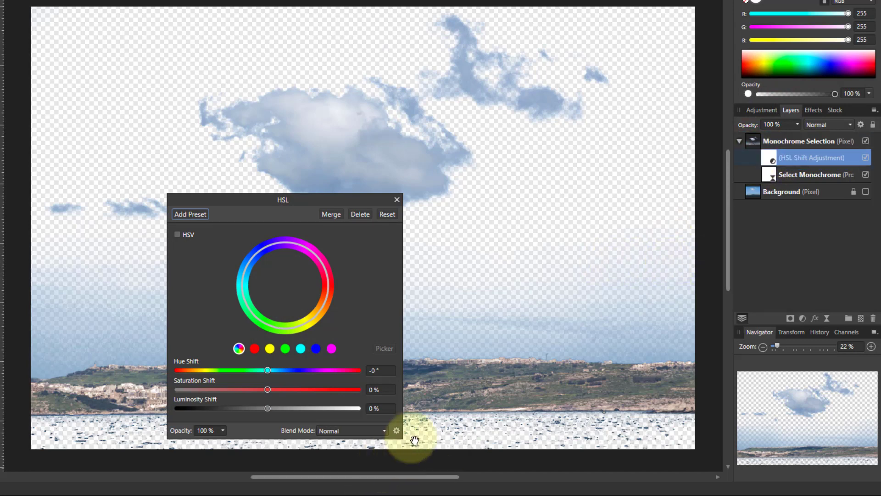
left_click_drag(268, 389, 142, 400)
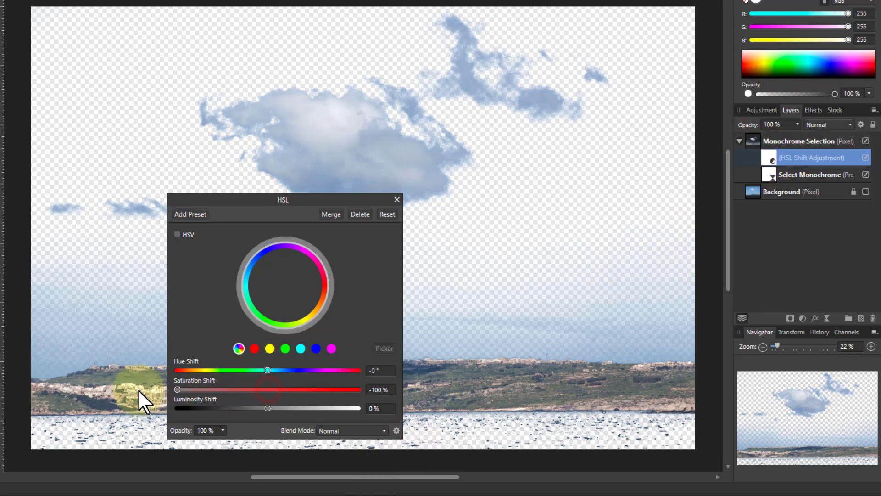
left_click(397, 200)
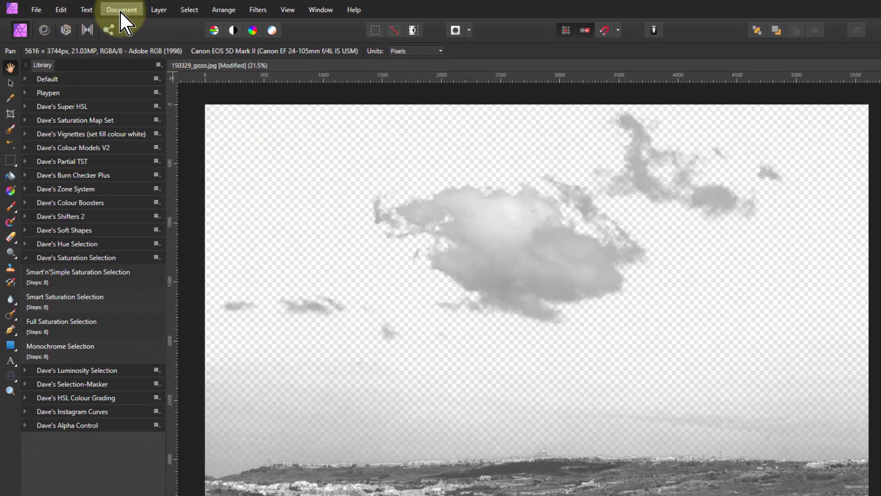
Flatten the document and crop it tightly around the main cloud at 2601 × 1464 px.
left_click(120, 10)
left_click(120, 211)
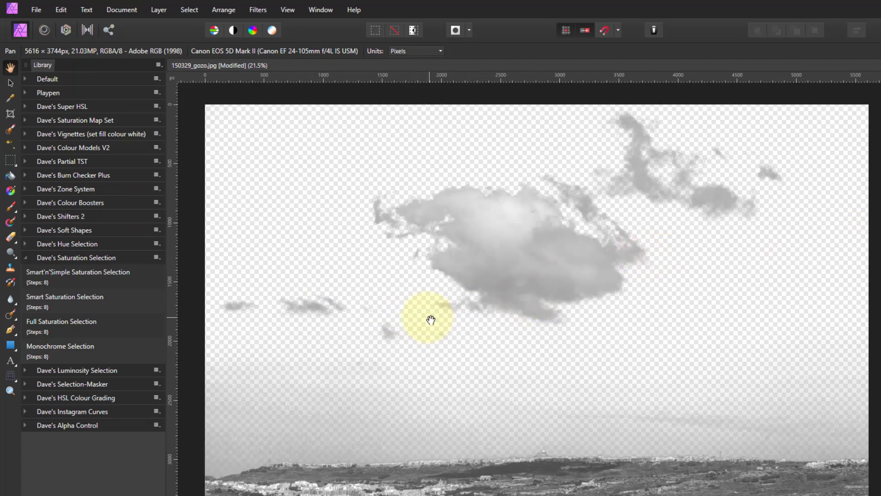
left_click(10, 114)
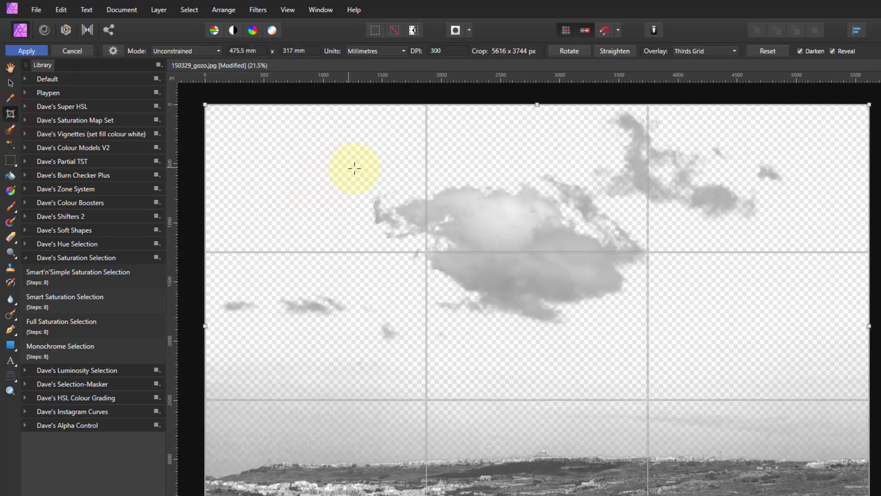
left_click_drag(358, 169, 666, 341)
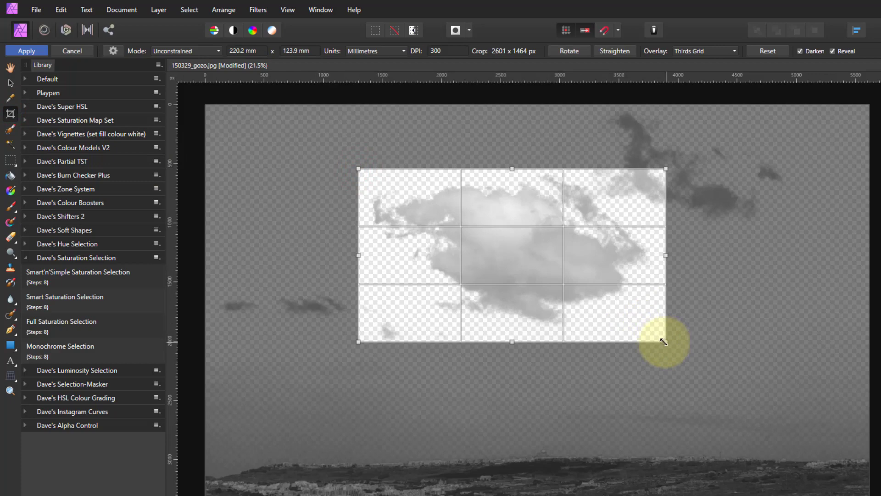
left_click(25, 50)
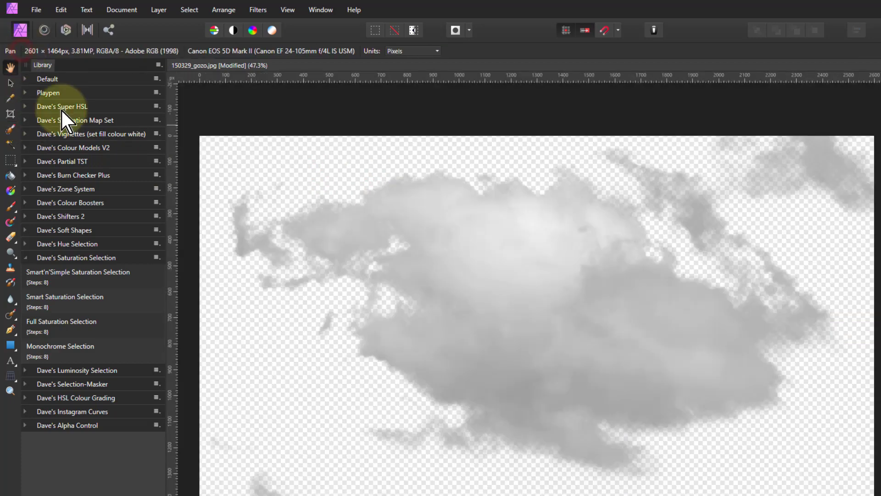
Erase the stray wisps at the lower left and along the top edge with the Erase Brush.
left_click(10, 237)
mouse_move(232, 443)
left_mouse_down()
mouse_move(256, 488)
mouse_move(292, 490)
mouse_move(252, 449)
left_mouse_up()
key("bracketleft")
key("bracketleft")
key("bracketleft")
key("bracketleft")
key("bracketleft")
key("bracketleft")
key("bracketleft")
key("bracketleft")
key("bracketright")
mouse_move(719, 136)
left_mouse_down()
mouse_move(744, 166)
mouse_move(738, 177)
mouse_move(800, 138)
mouse_move(824, 168)
mouse_move(794, 165)
mouse_move(787, 206)
mouse_move(858, 165)
mouse_move(858, 348)
left_mouse_up()
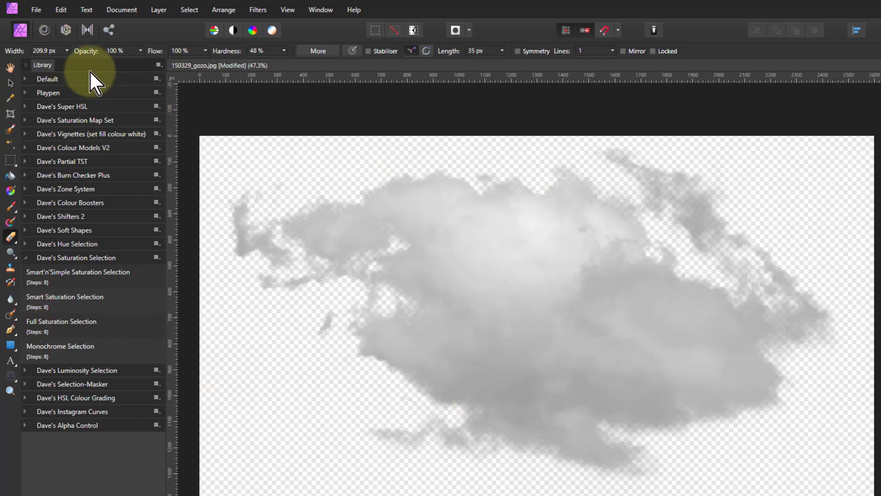
left_click(36, 12)
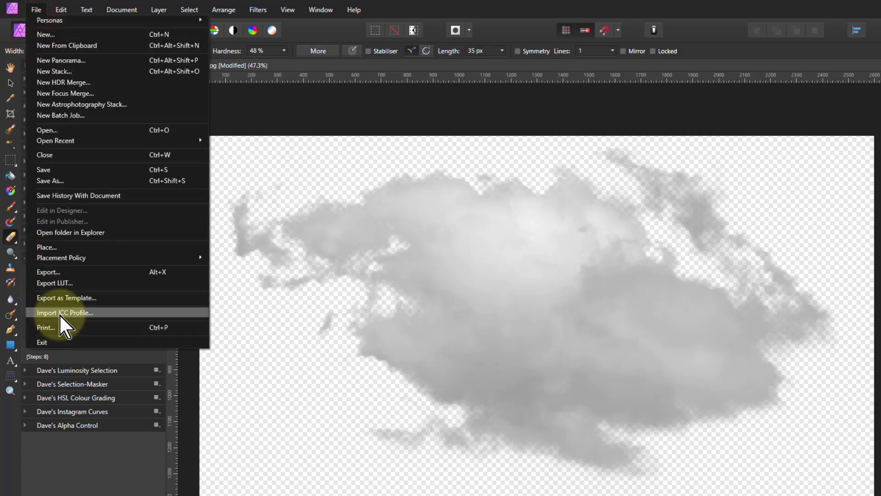
Export the cloud as a transparent PNG named cloud2 into the clouds folder.
left_click(54, 271)
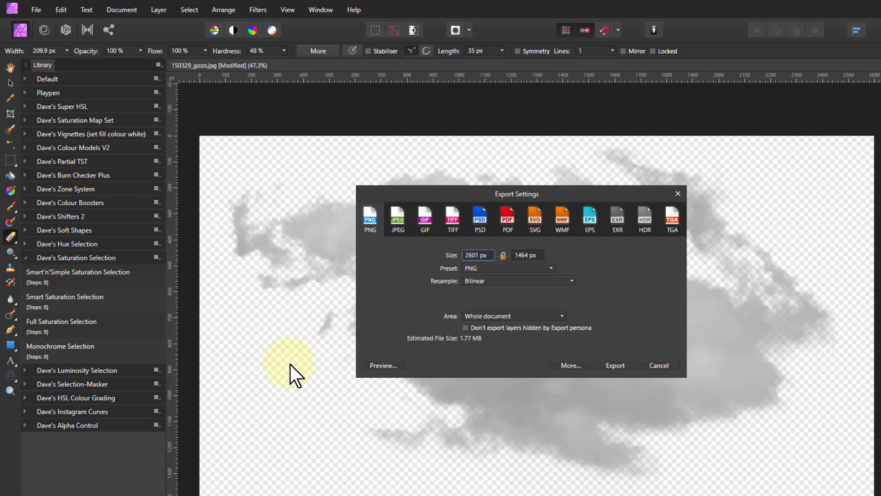
left_click(614, 366)
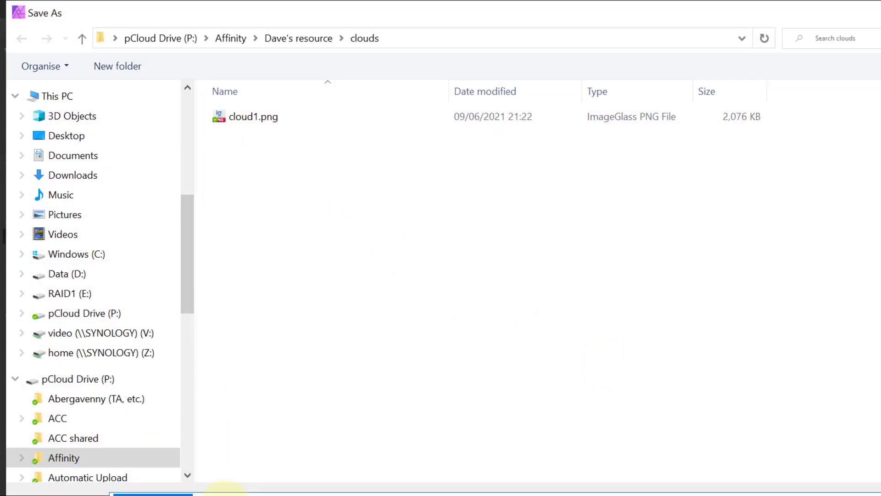
type("cloud2")
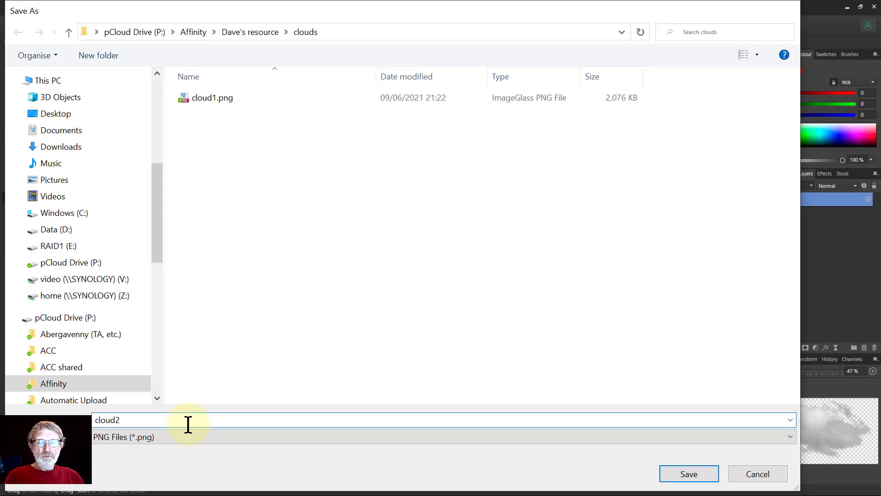
key("Return")
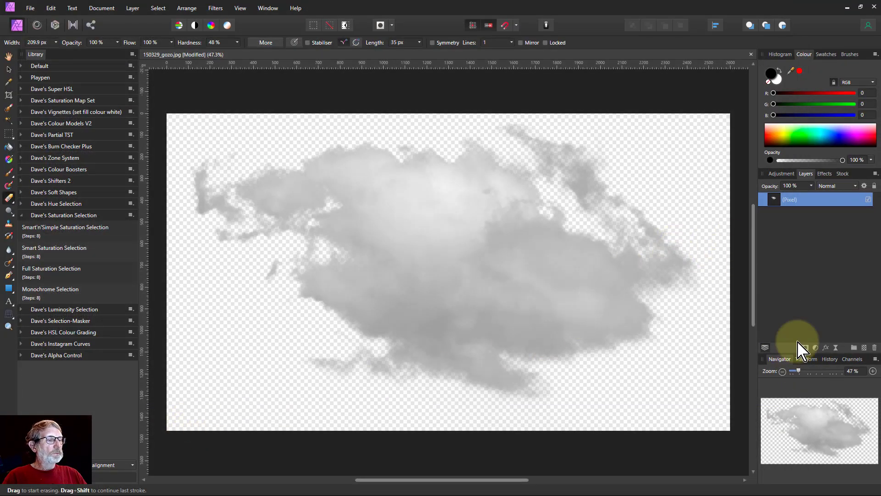
left_click(830, 359)
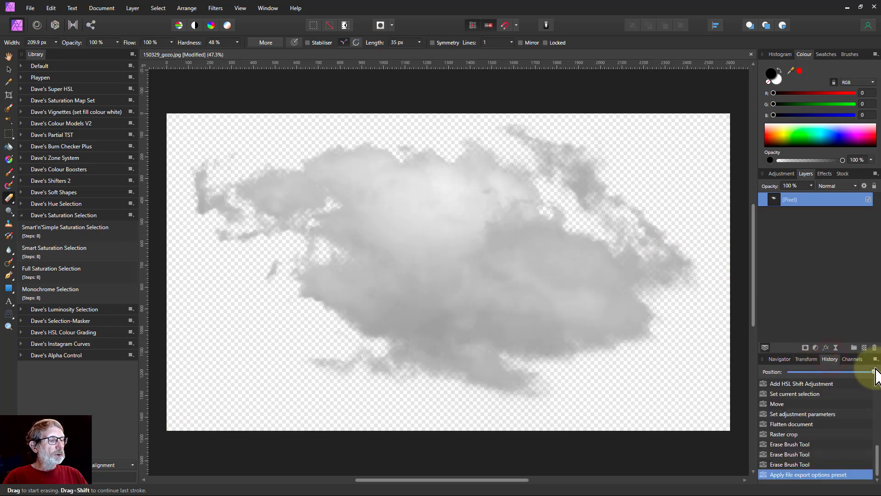
Revert to the original Gozo sky photo in History and place cloud2.png onto the sky.
left_click_drag(873, 372, 748, 374)
key("v")
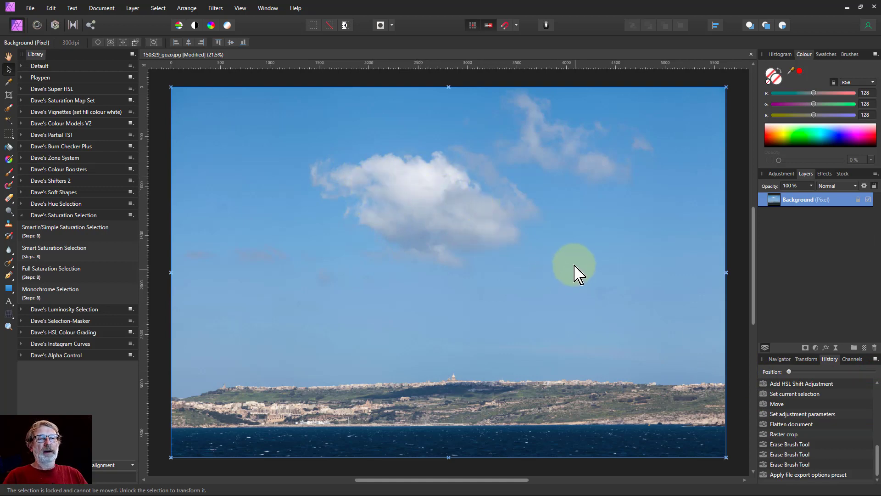
left_click(31, 8)
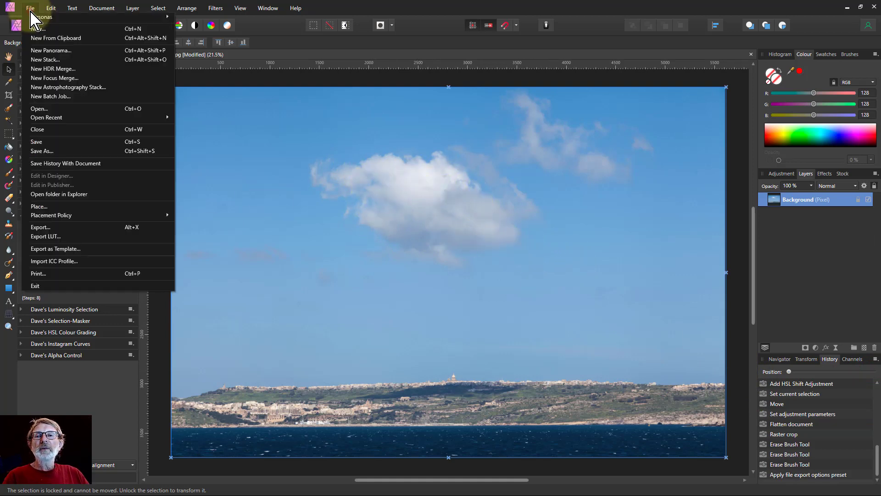
left_click(47, 206)
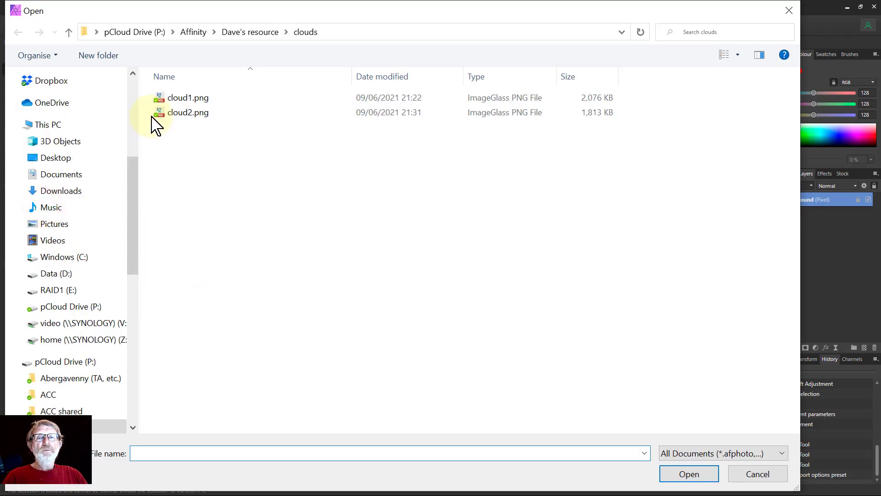
double_click(175, 113)
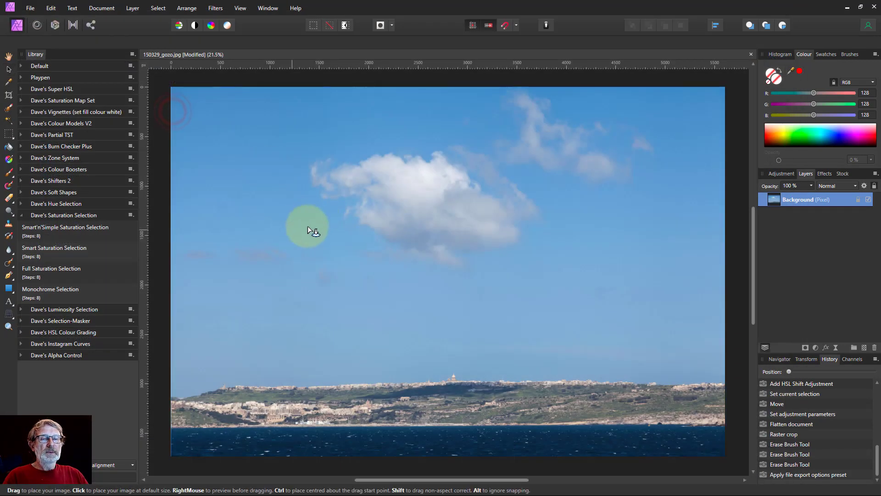
left_click_drag(301, 135, 520, 326)
left_click_drag(403, 197, 561, 305)
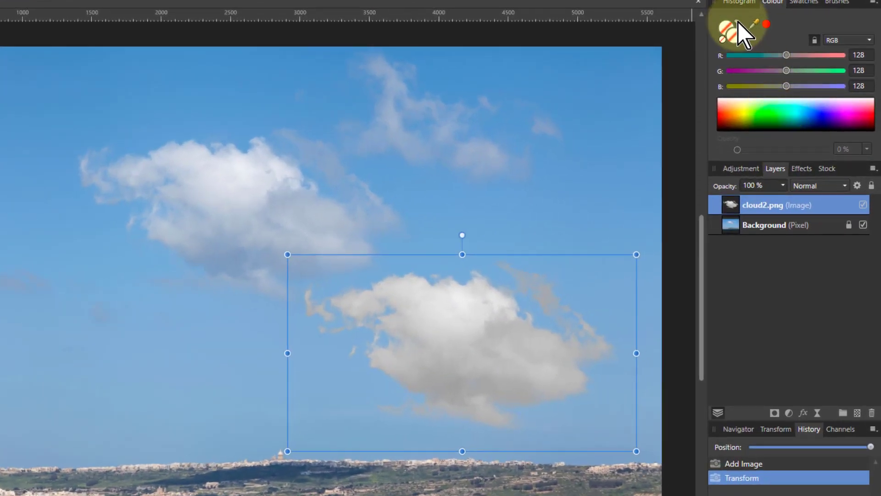
Tint the placed cloud sky blue (HSL 215, 23, 60) and move it into the upper-left sky.
left_click_drag(757, 27, 106, 96)
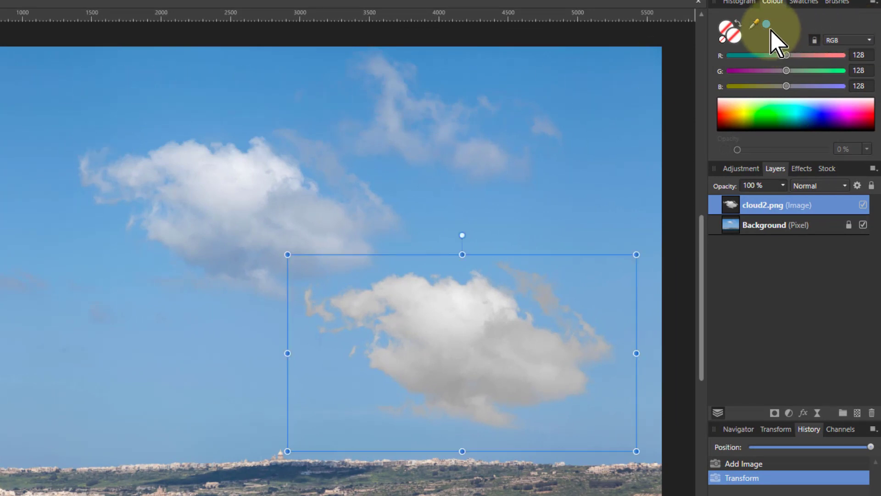
left_click(846, 41)
left_click(834, 87)
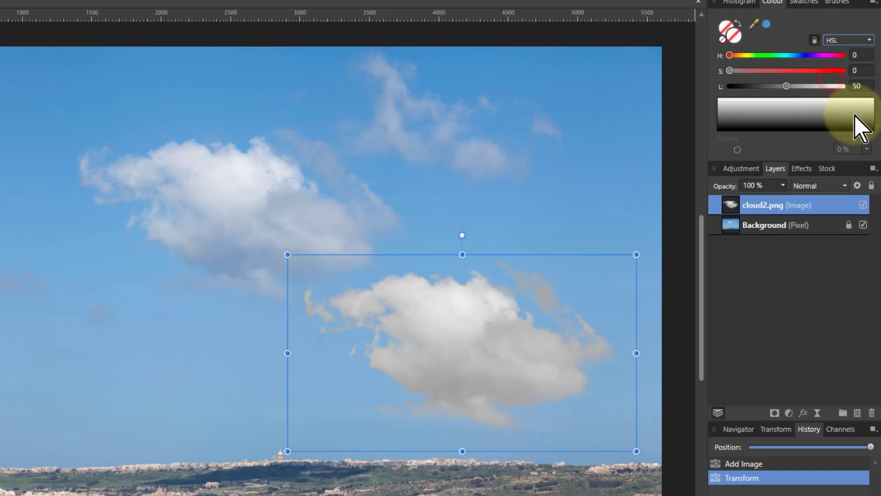
left_click(767, 24)
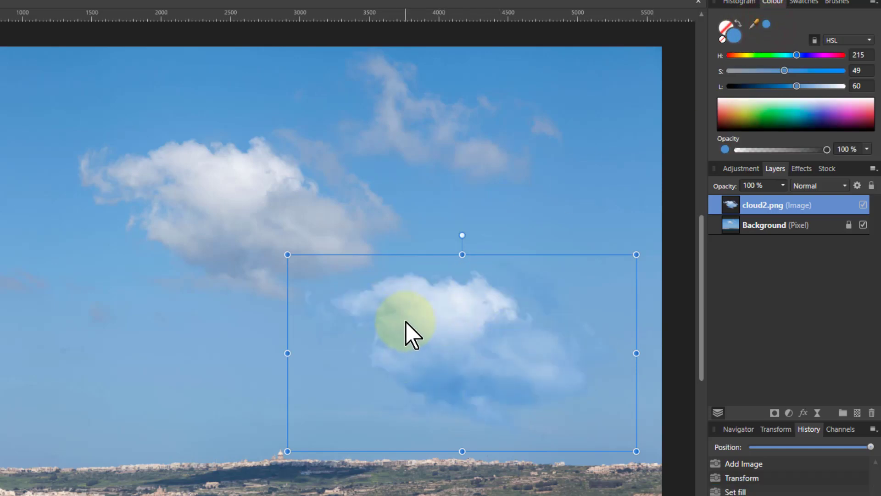
left_click_drag(785, 71, 757, 71)
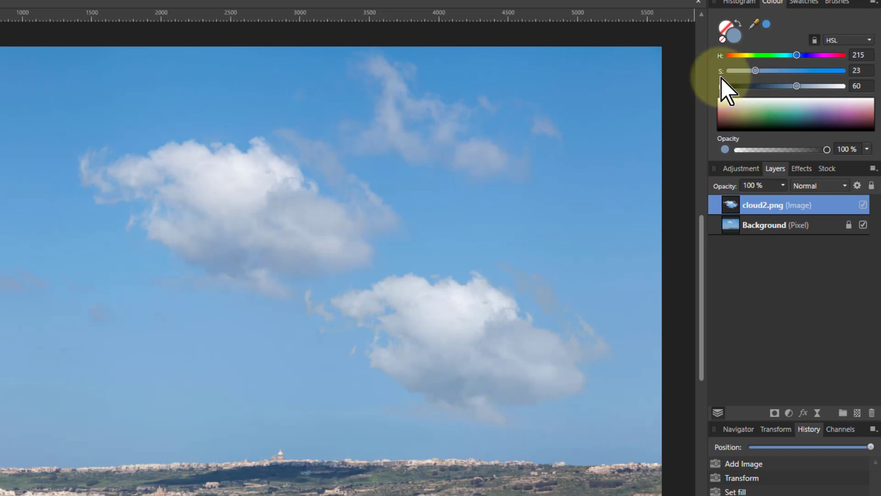
left_click_drag(430, 357, 455, 371)
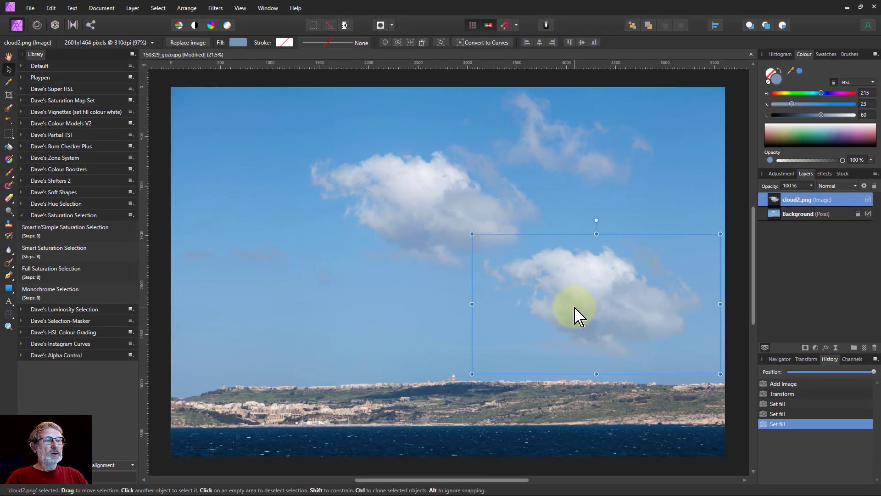
left_click_drag(576, 308, 678, 295)
left_click_drag(546, 283, 406, 202)
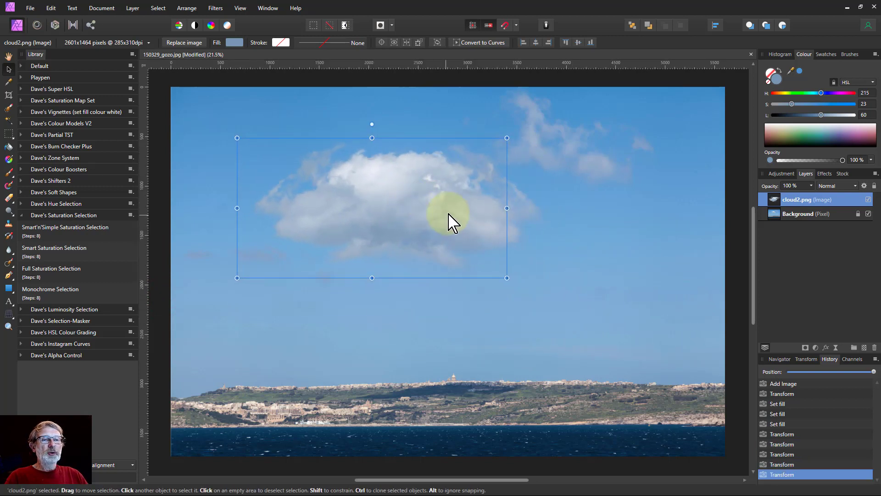